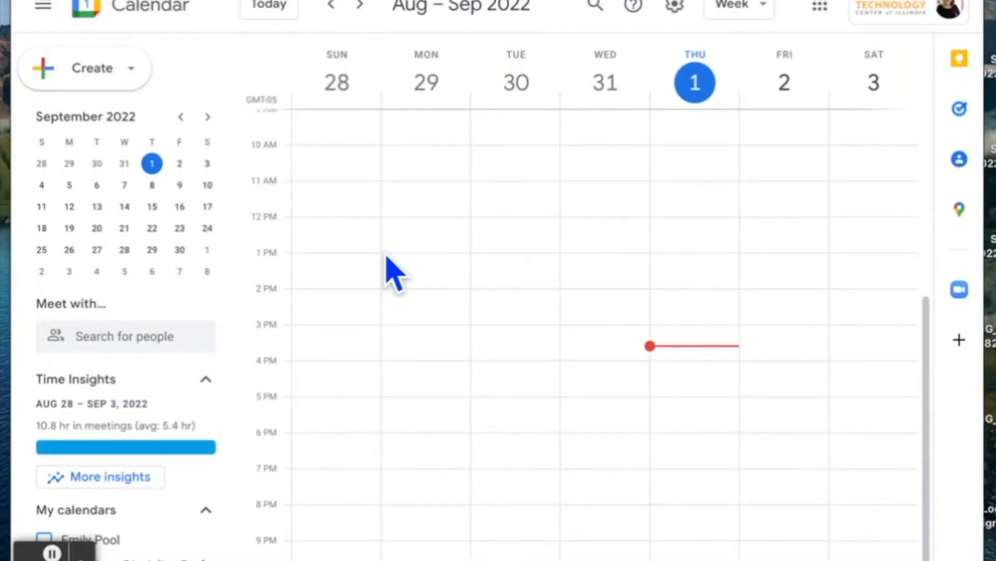
# - Create an appointment schedule titled 'Parent Teacher Conferences' with 30-minute appointments
pyautogui.click(127, 73)
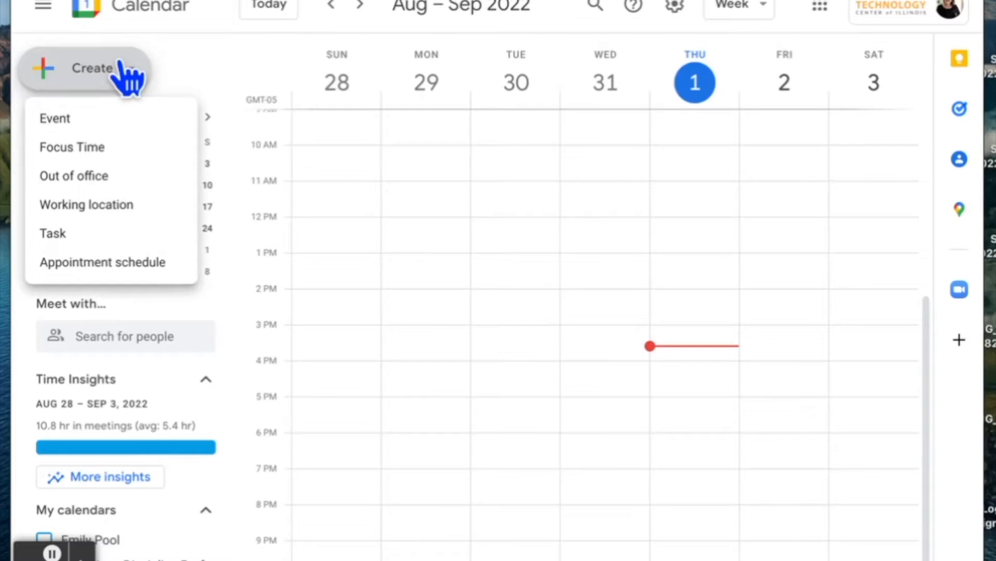
pyautogui.click(151, 264)
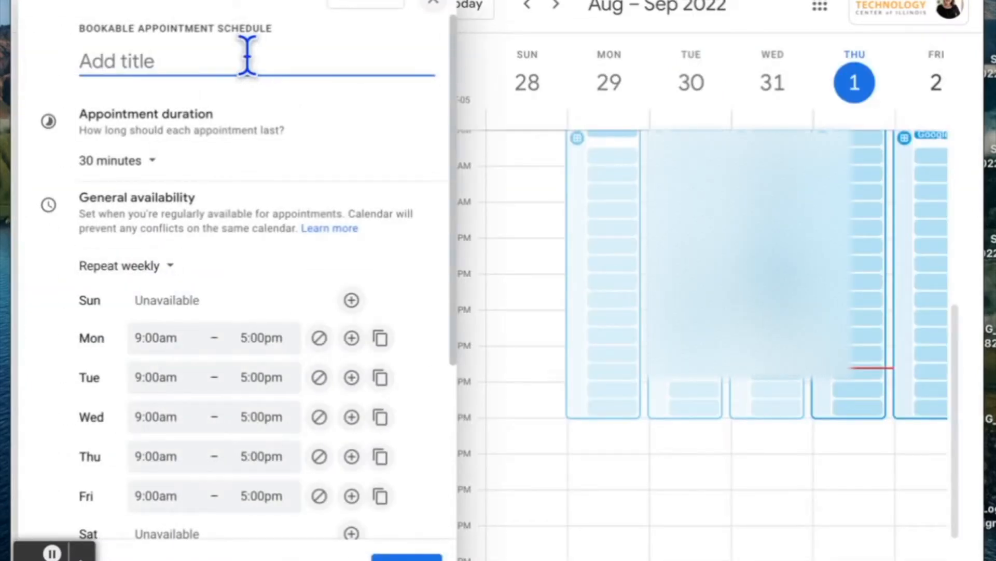
pyautogui.write('P')
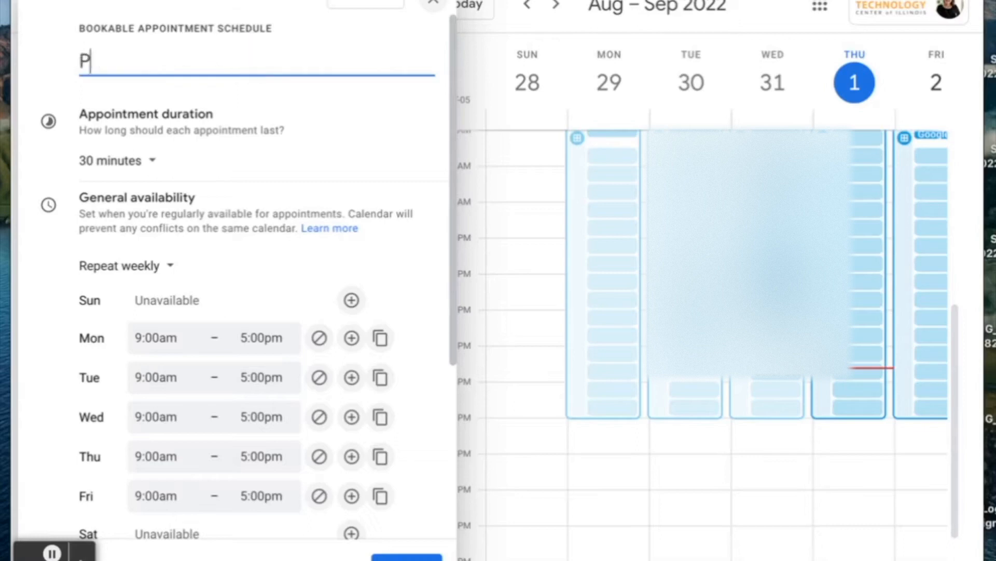
pyautogui.write('arent Teacher Conferences')
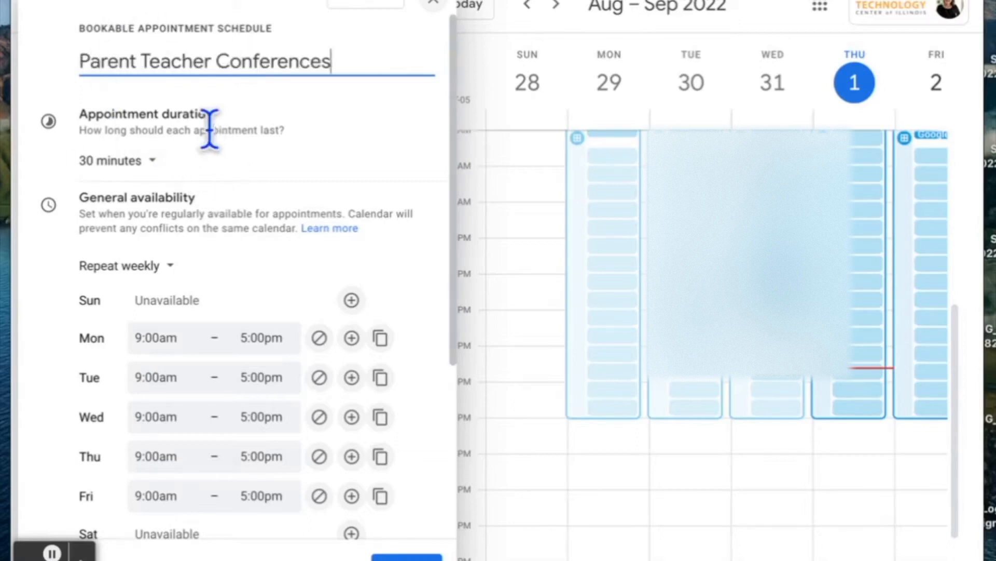
pyautogui.click(153, 161)
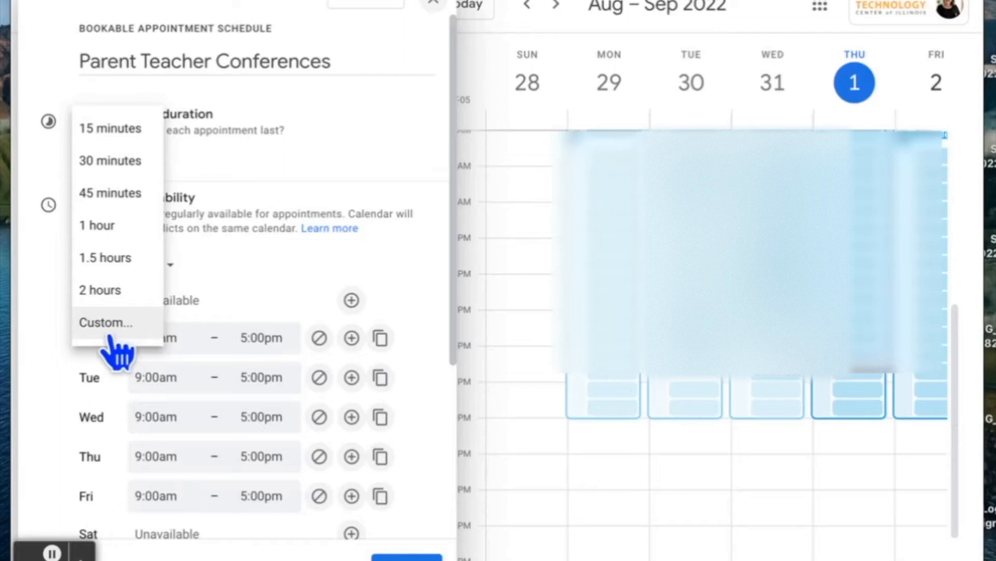
pyautogui.click(126, 165)
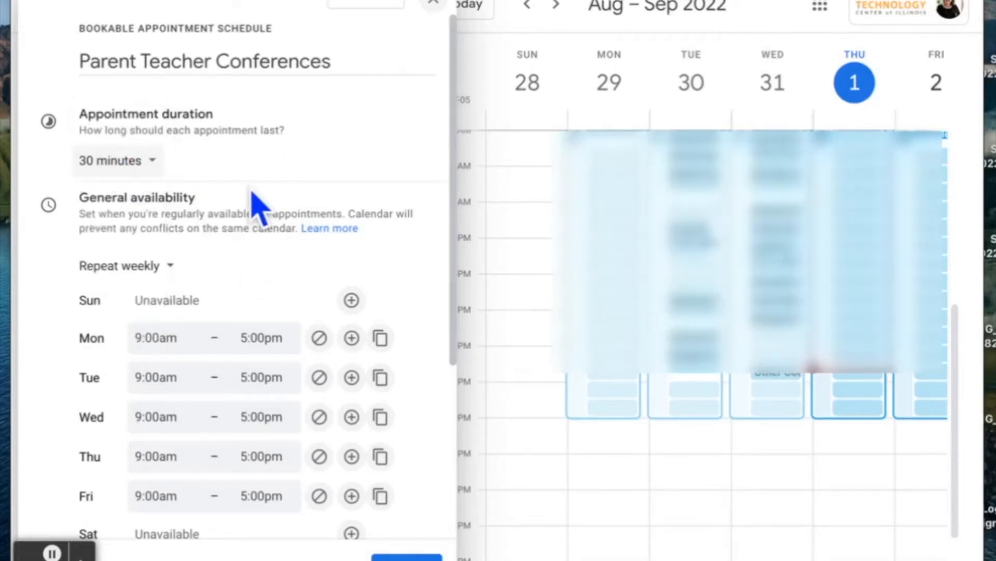
# - Set Monday to 4:00pm–7:00pm, copy those hours to the other weekdays, and mark Friday unavailable
pyautogui.scroll(-1, 147, 190)
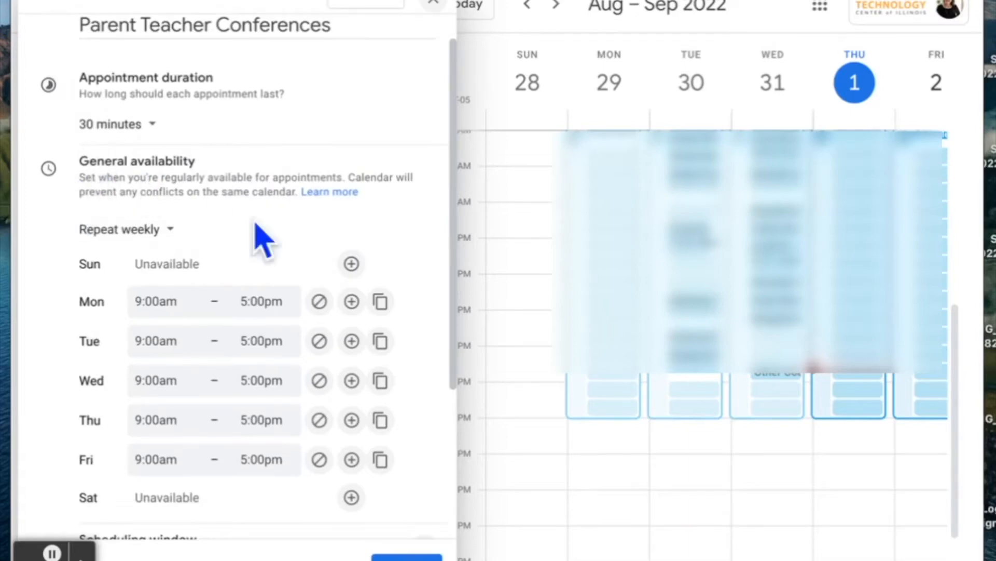
pyautogui.click(162, 301)
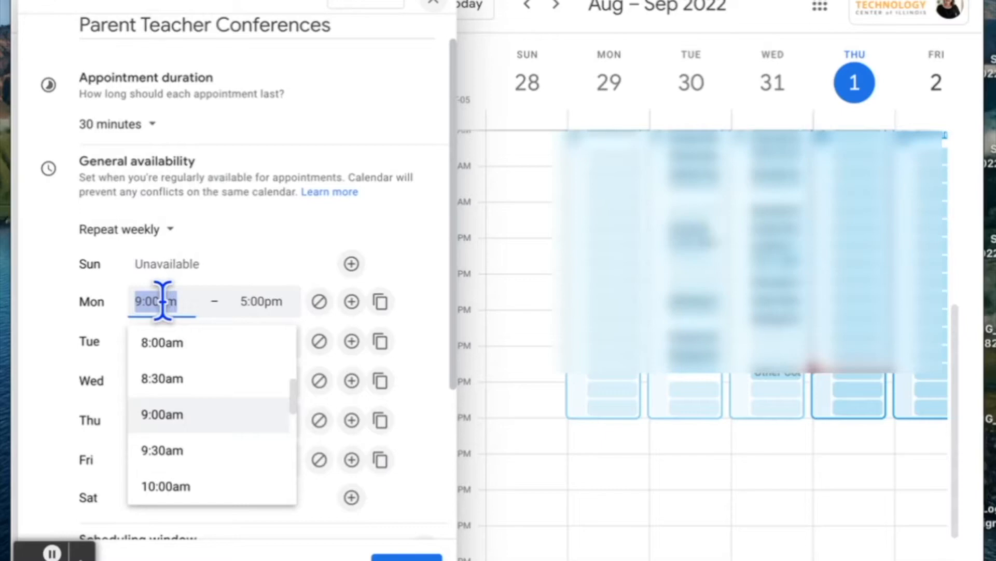
pyautogui.write('4pm')
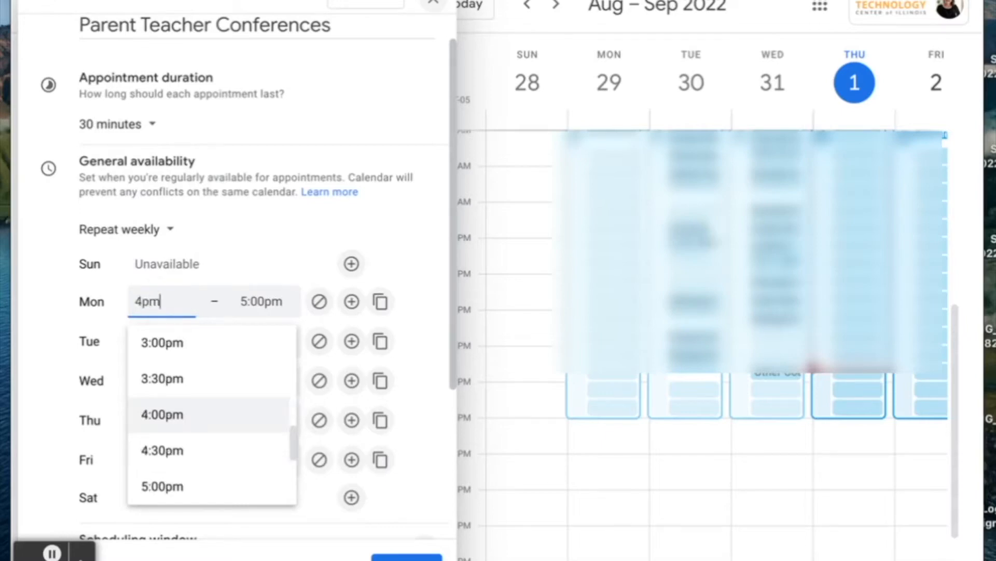
pyautogui.press('Tab')
pyautogui.write('7')
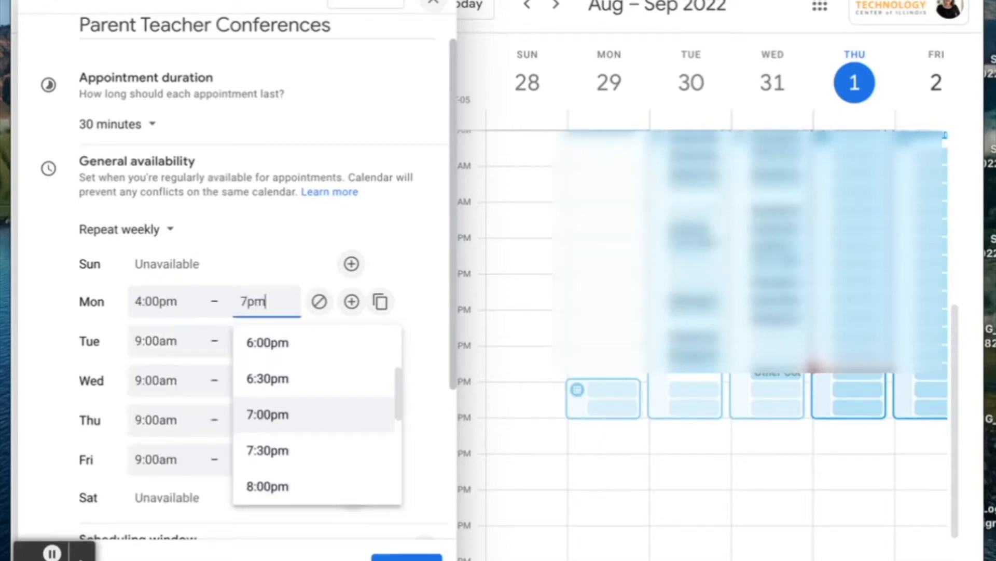
pyautogui.press('Return')
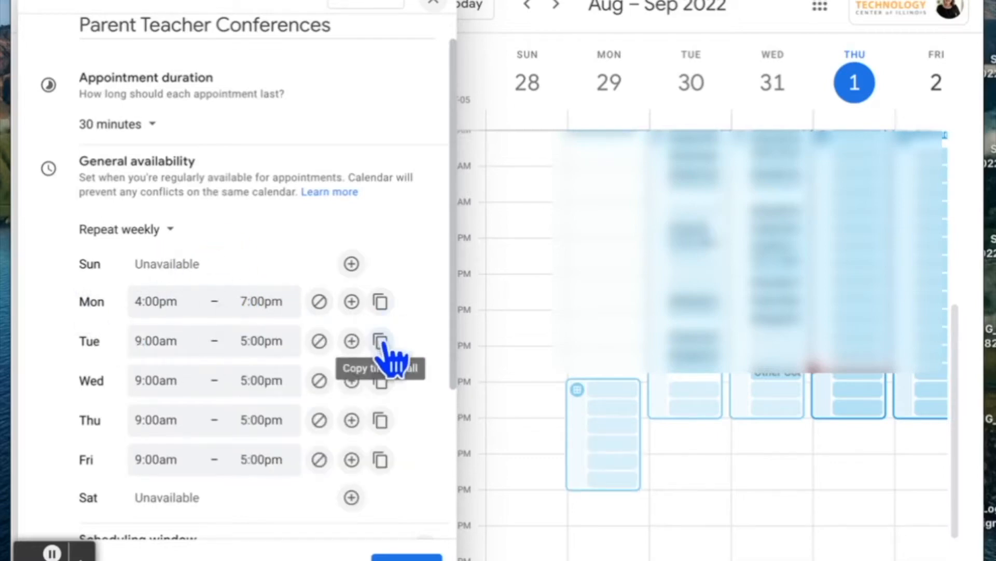
pyautogui.click(381, 301)
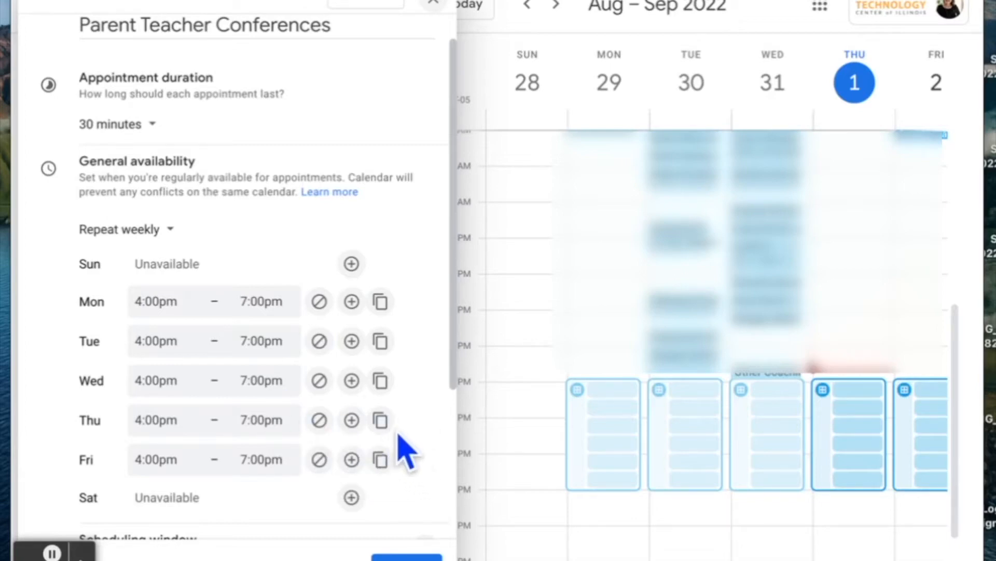
pyautogui.click(318, 460)
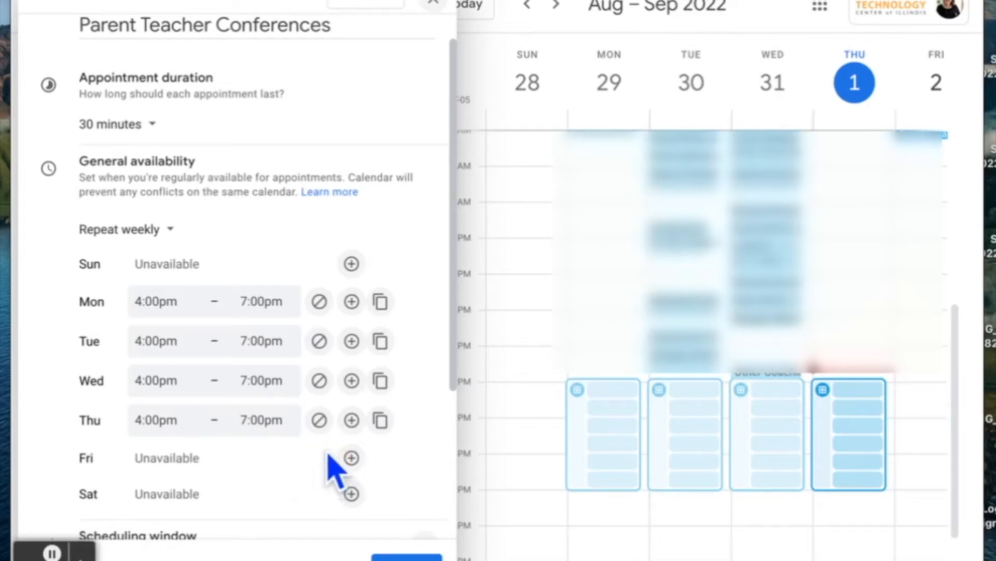
# - Expand the scheduling window options and try a date range starting Sep 26, 2022
pyautogui.scroll(-5, 365, 328)
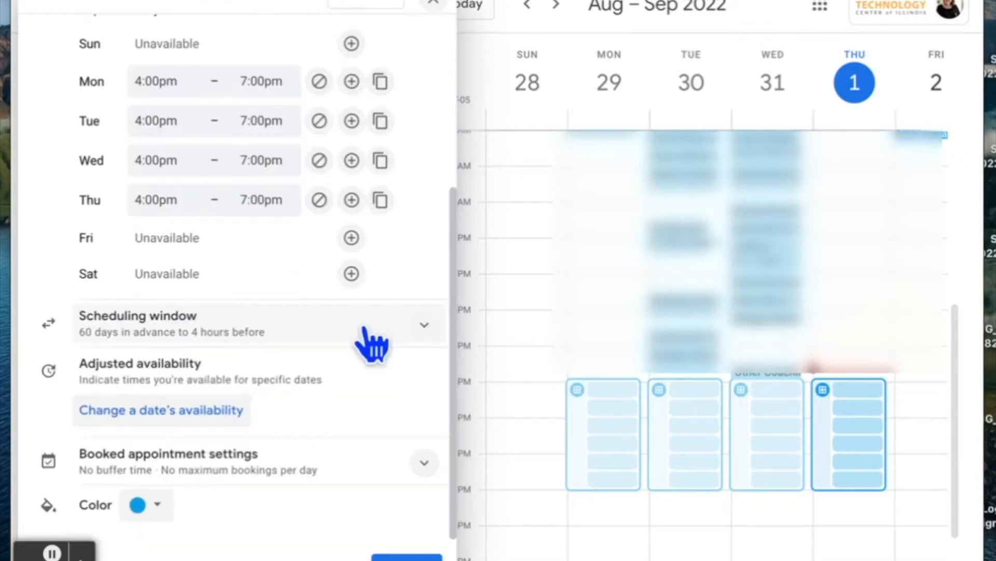
pyautogui.click(364, 332)
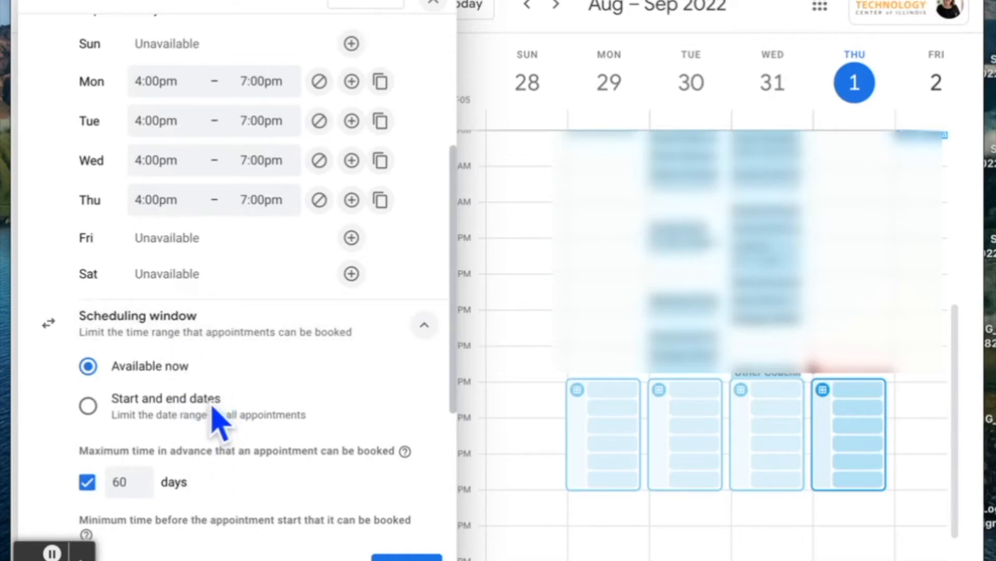
pyautogui.click(88, 406)
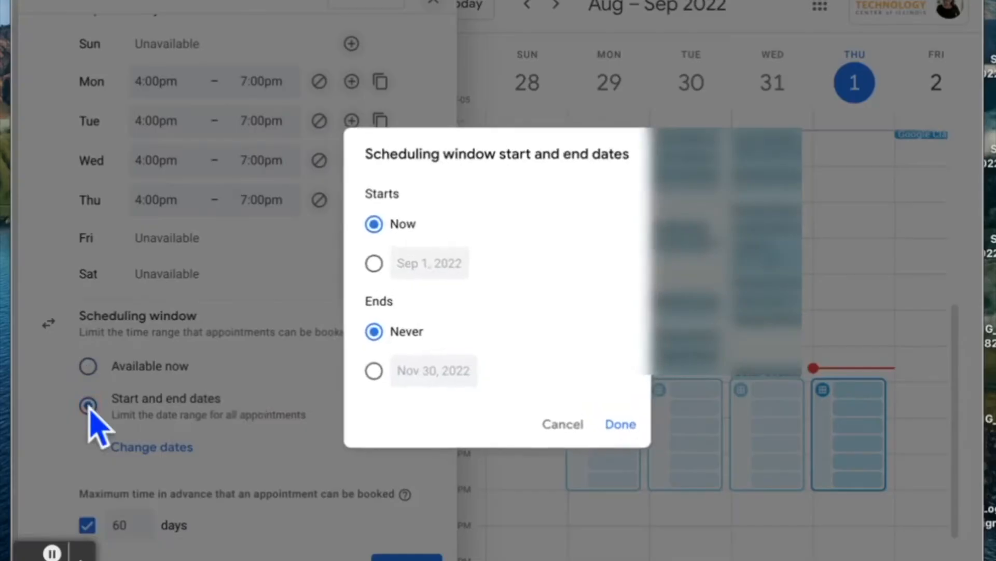
pyautogui.click(375, 263)
pyautogui.click(445, 262)
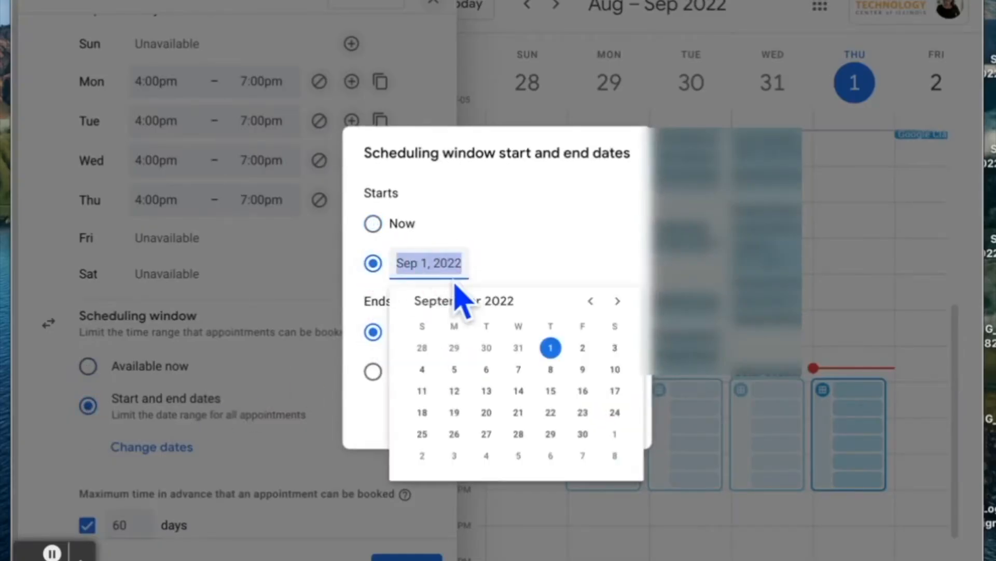
pyautogui.click(455, 435)
# - Set the range's end date to Sep 29, 2022, then close the dates dialog
pyautogui.click(442, 370)
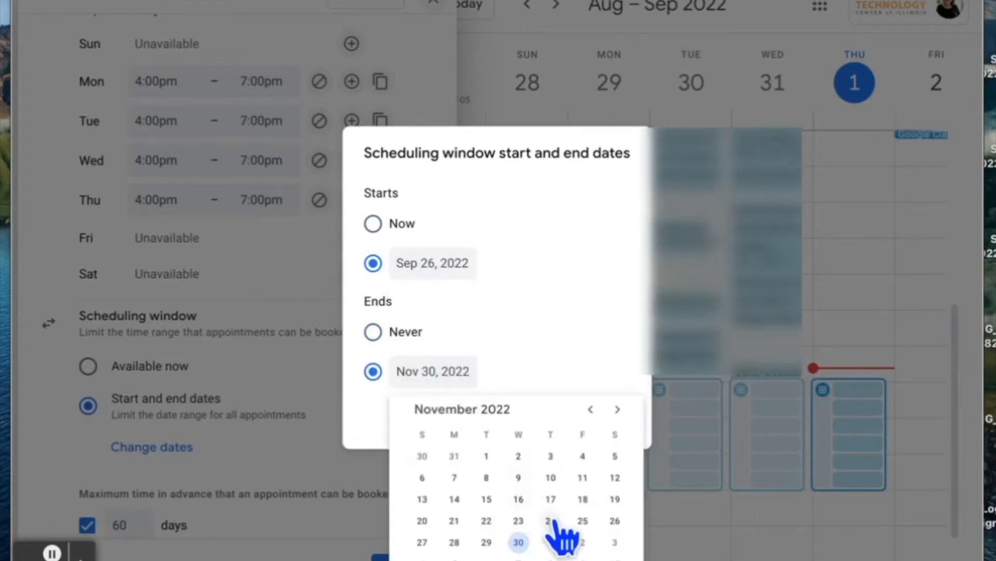
pyautogui.click(591, 409)
pyautogui.click(591, 409)
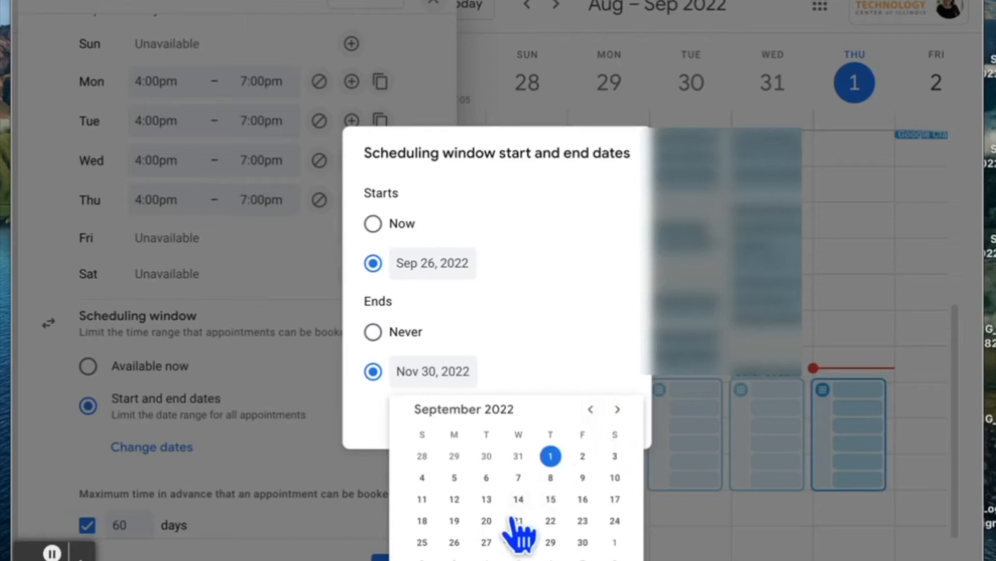
pyautogui.click(551, 542)
pyautogui.click(622, 425)
pyautogui.scroll(-5, 249, 329)
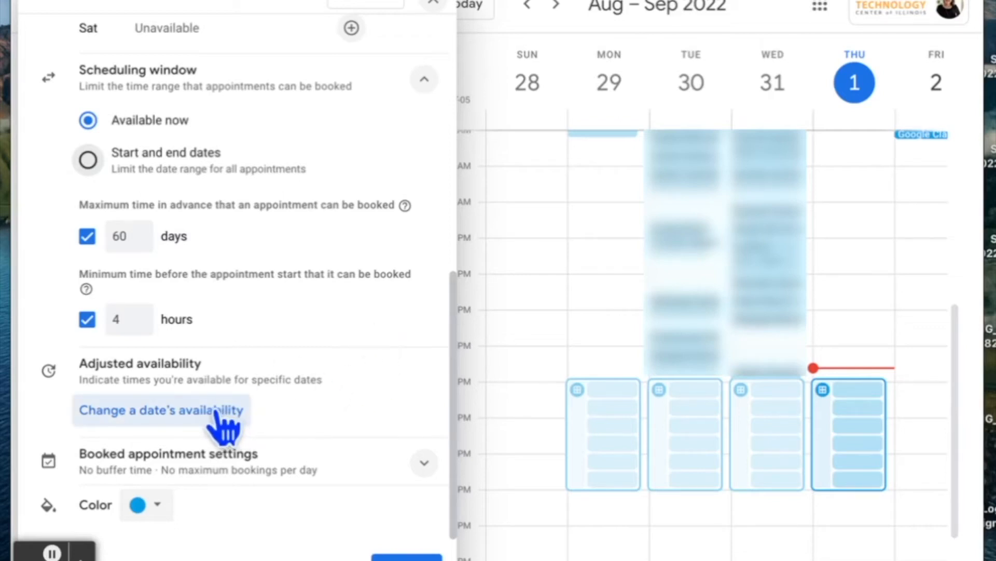
# - Change the schedule colour to Grape (purple) and continue to the booking page settings
pyautogui.click(272, 457)
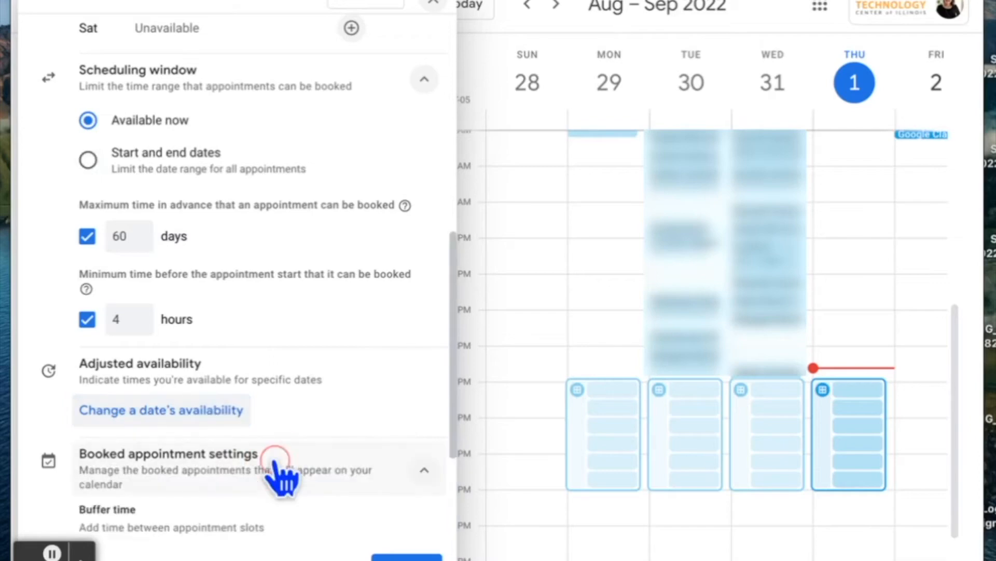
pyautogui.scroll(-3, 322, 357)
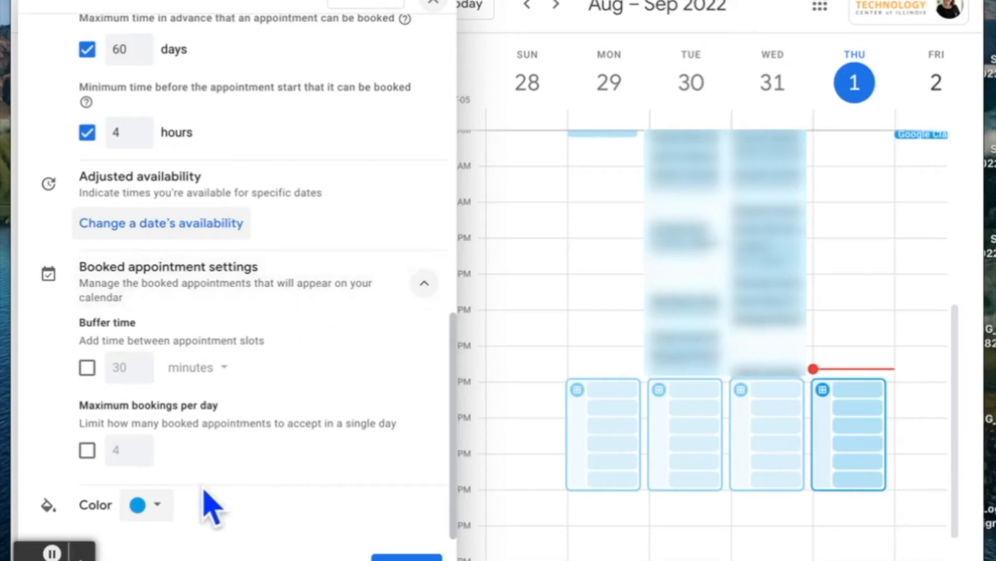
pyautogui.click(157, 504)
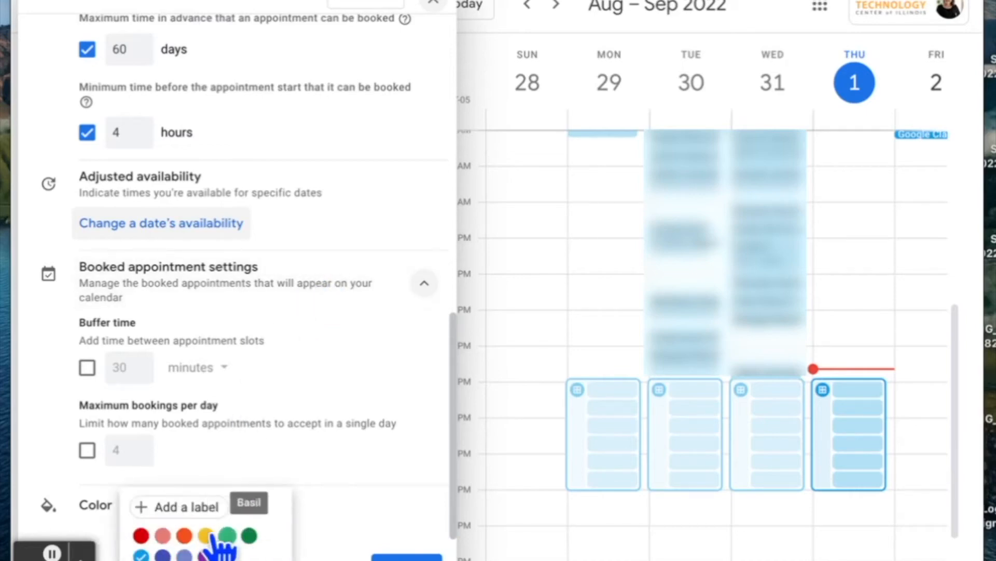
pyautogui.click(207, 554)
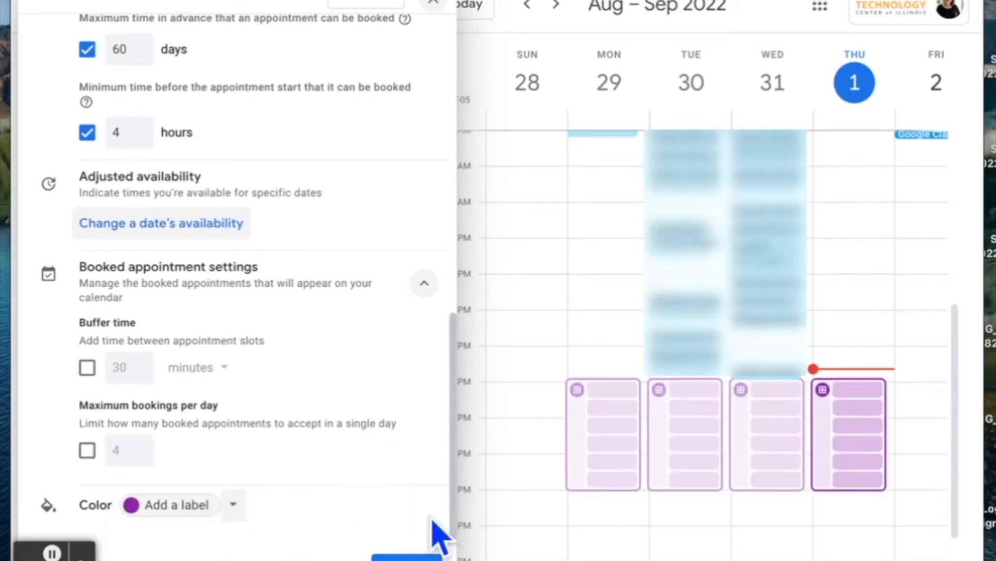
pyautogui.click(407, 556)
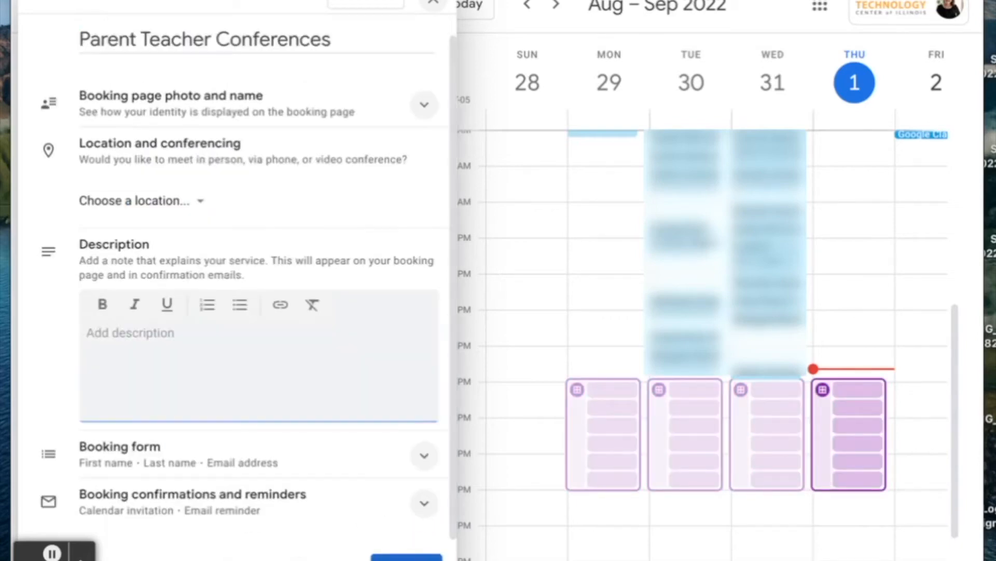
# - Check the organiser display and meeting location options, leaving the location unset
pyautogui.click(364, 99)
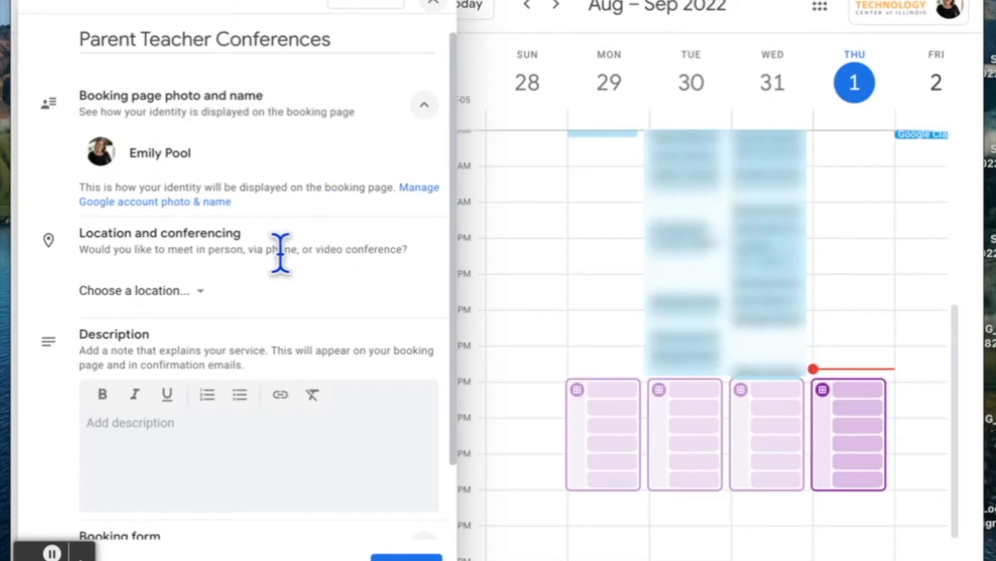
pyautogui.click(203, 292)
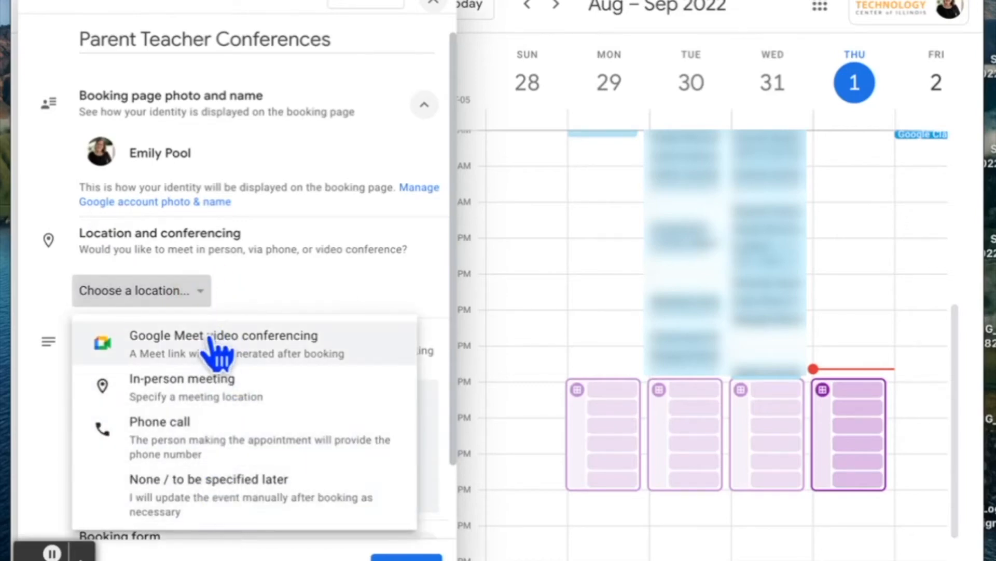
pyautogui.click(273, 304)
pyautogui.scroll(-3, 278, 316)
# - Write a description asking parents to click the time that works best, with 'click the time' bolded
pyautogui.click(214, 358)
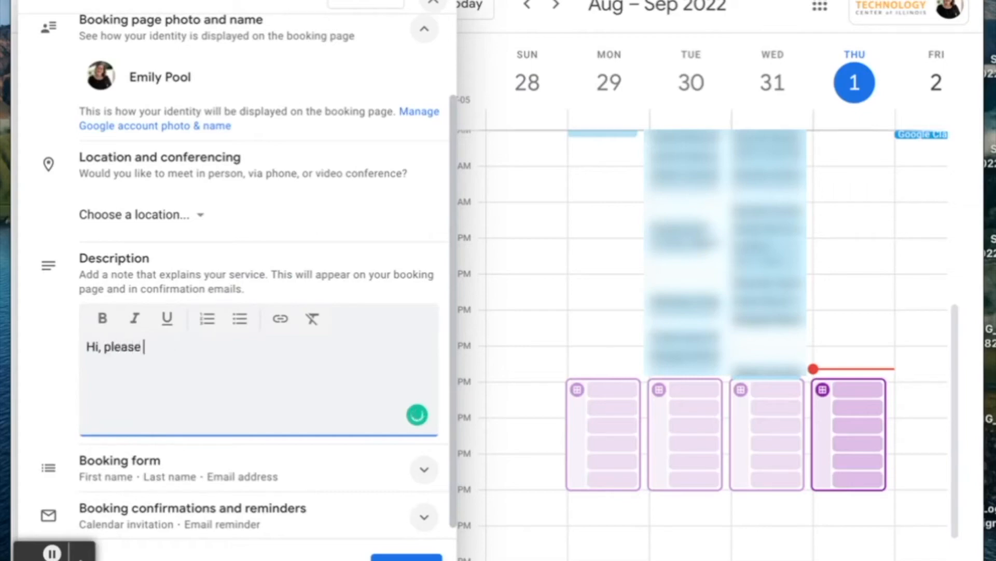
pyautogui.write('Hi, please')
pyautogui.write('click the time that would work best for you to meet with me.  Thank you.')
pyautogui.moveTo(145, 346); pyautogui.dragTo(218, 346)
pyautogui.click(103, 319)
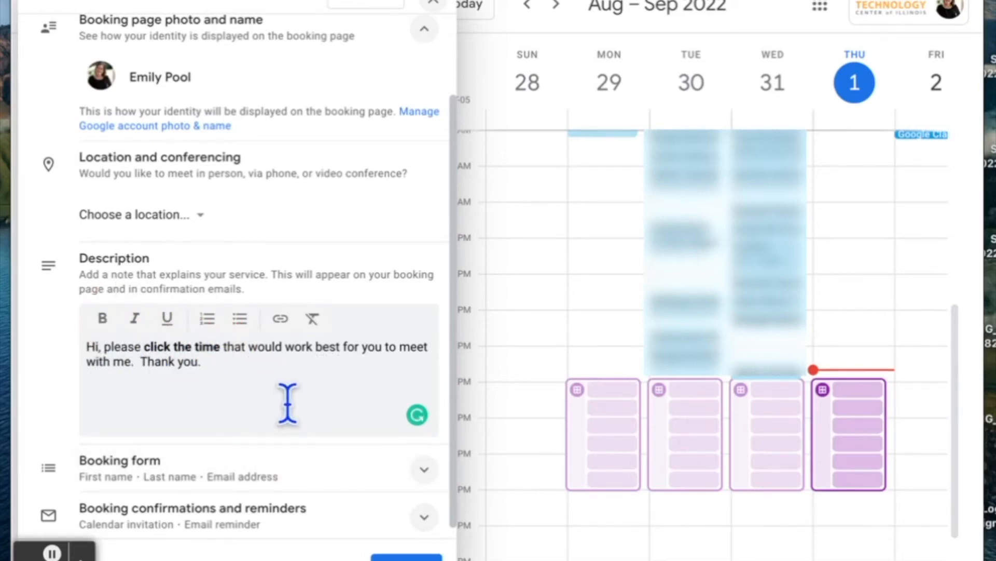
pyautogui.scroll(-1, 287, 402)
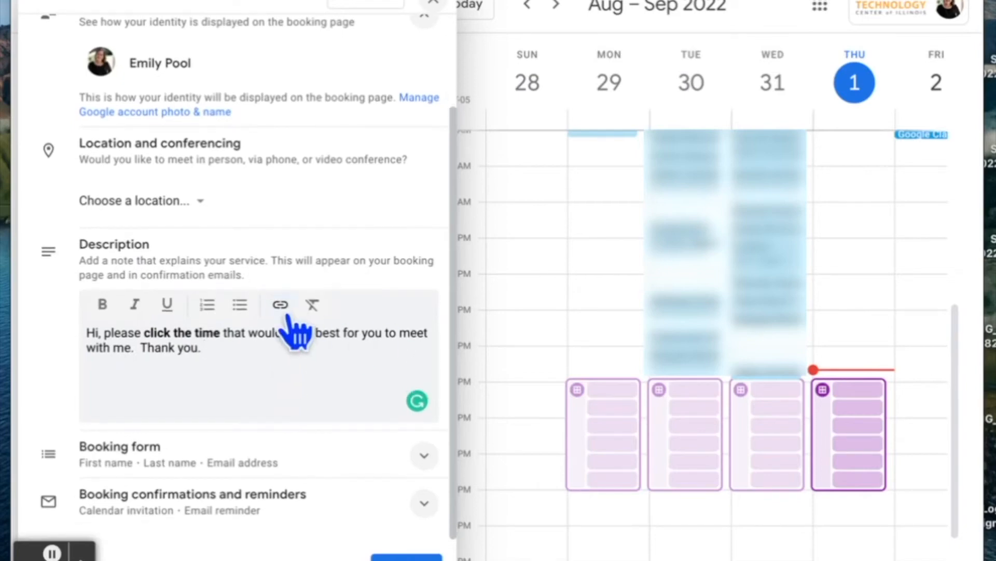
# - Add a required custom booking form question: 'What is your child's name?'
pyautogui.click(425, 457)
pyautogui.scroll(-5, 256, 356)
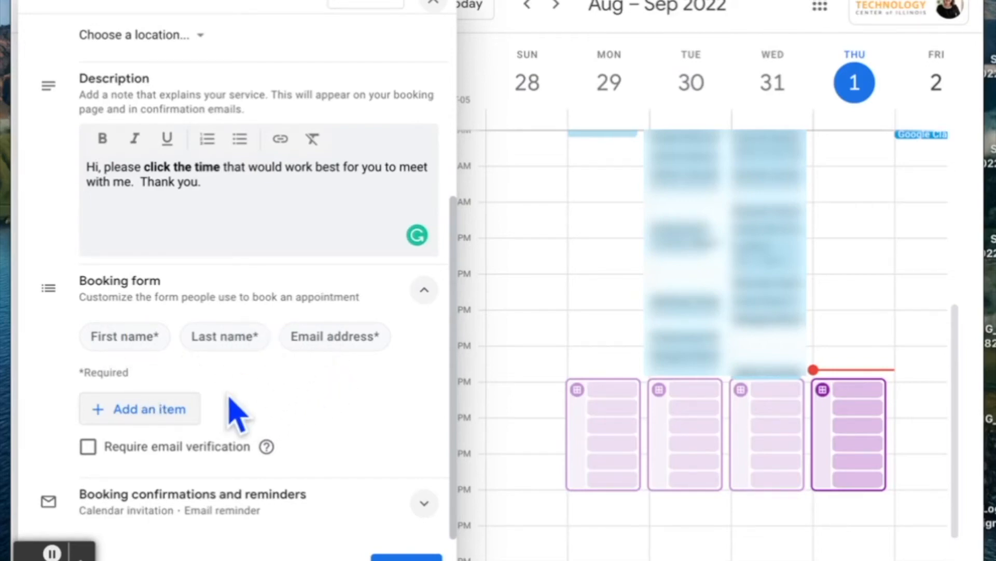
pyautogui.click(192, 415)
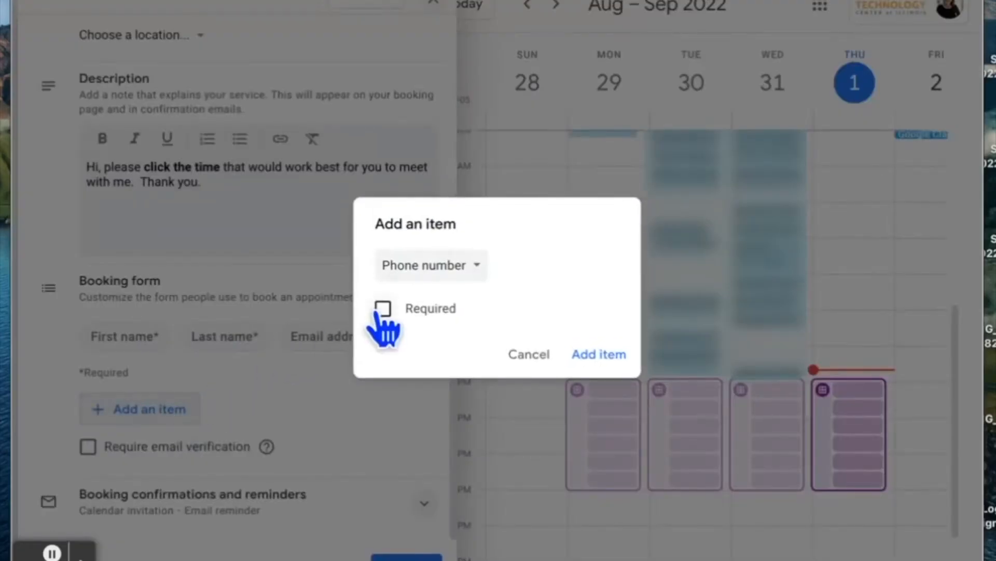
pyautogui.click(475, 268)
pyautogui.click(452, 298)
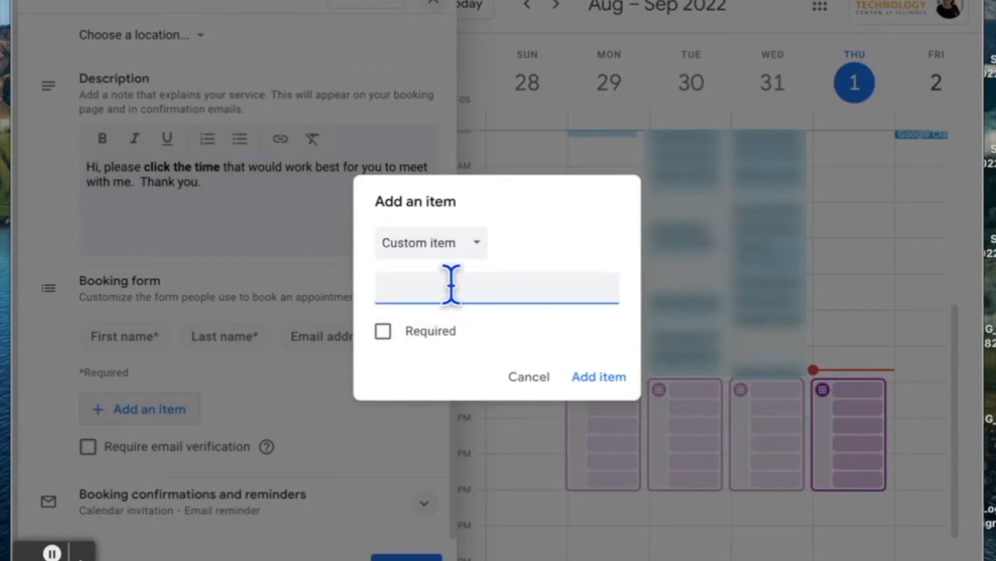
pyautogui.write('What is you')
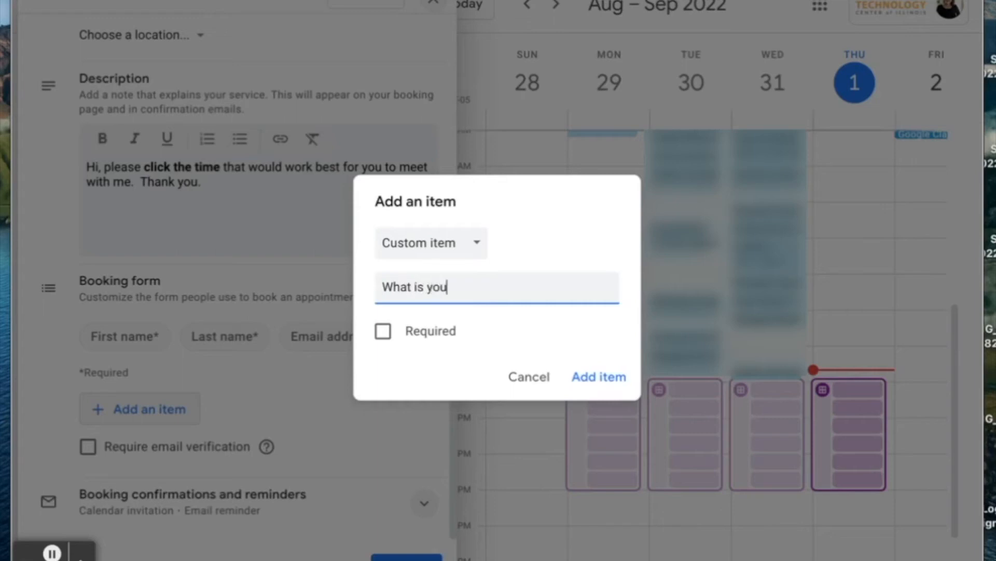
pyautogui.write("r child's name?")
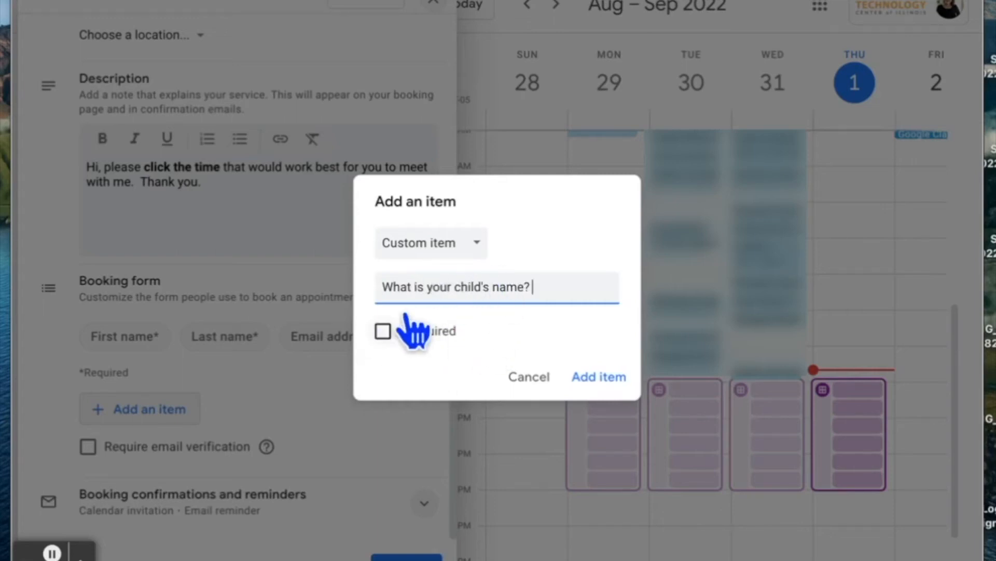
pyautogui.click(384, 332)
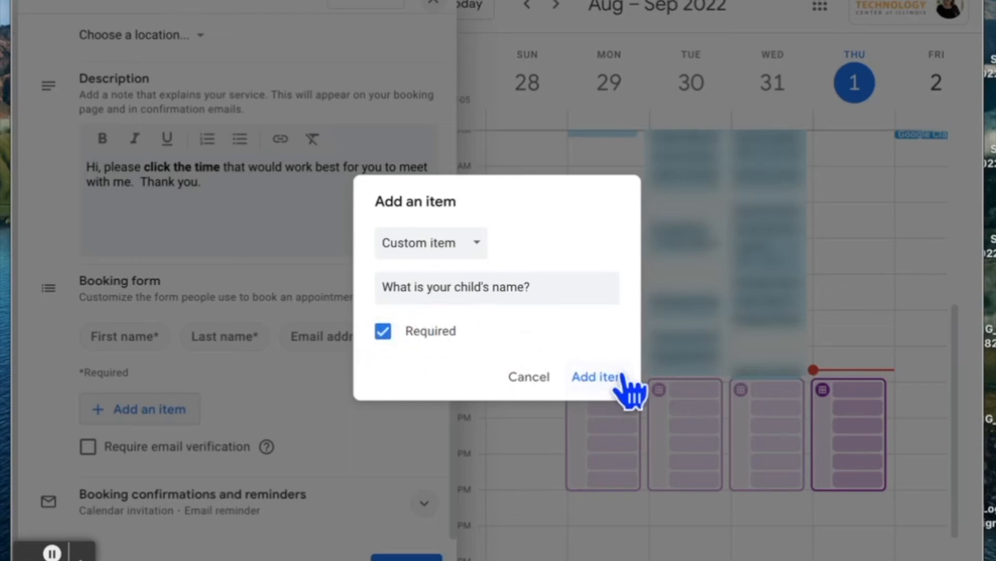
pyautogui.click(600, 378)
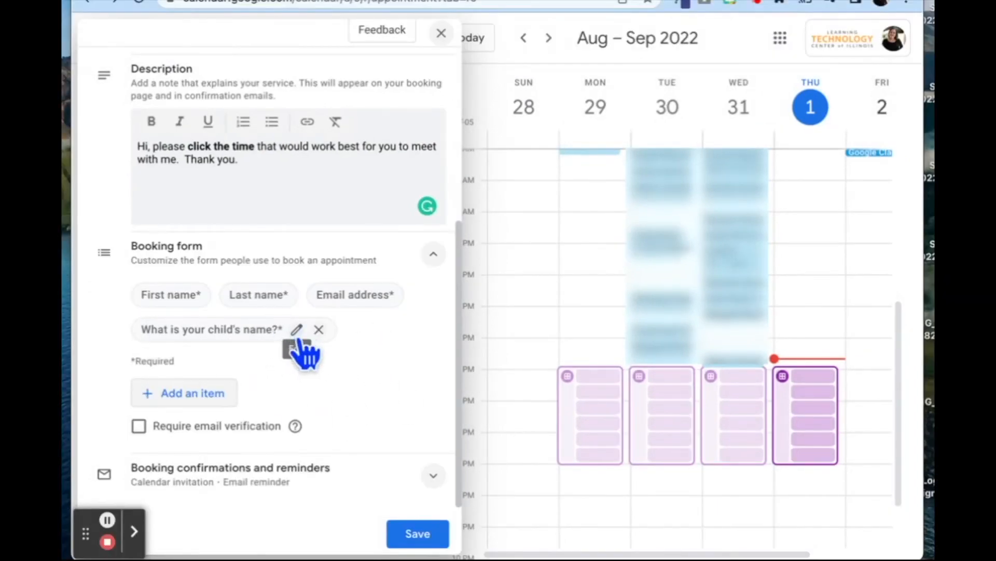
# - Add a second email reminder 30 minutes before appointments and save the schedule
pyautogui.click(317, 477)
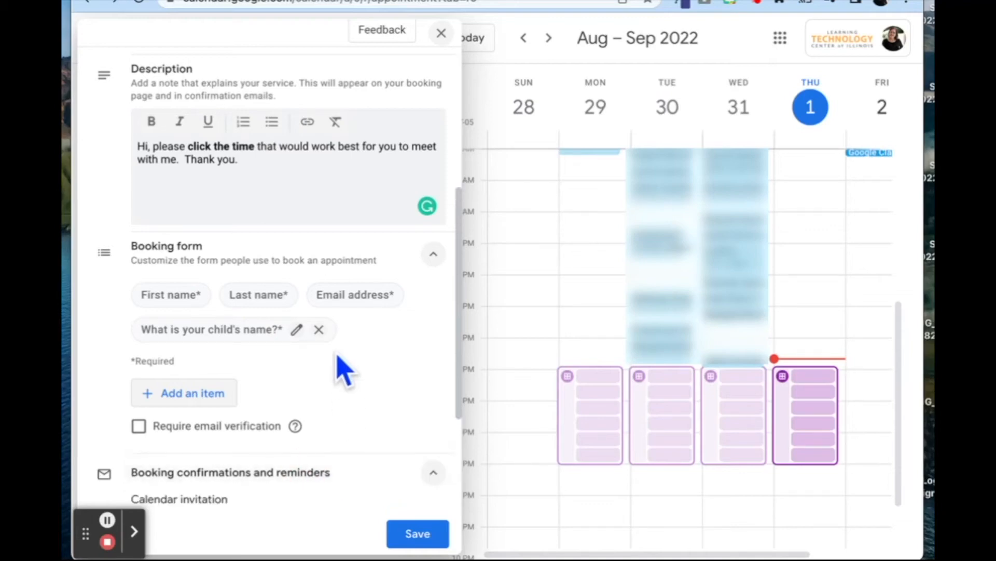
pyautogui.scroll(-4, 337, 367)
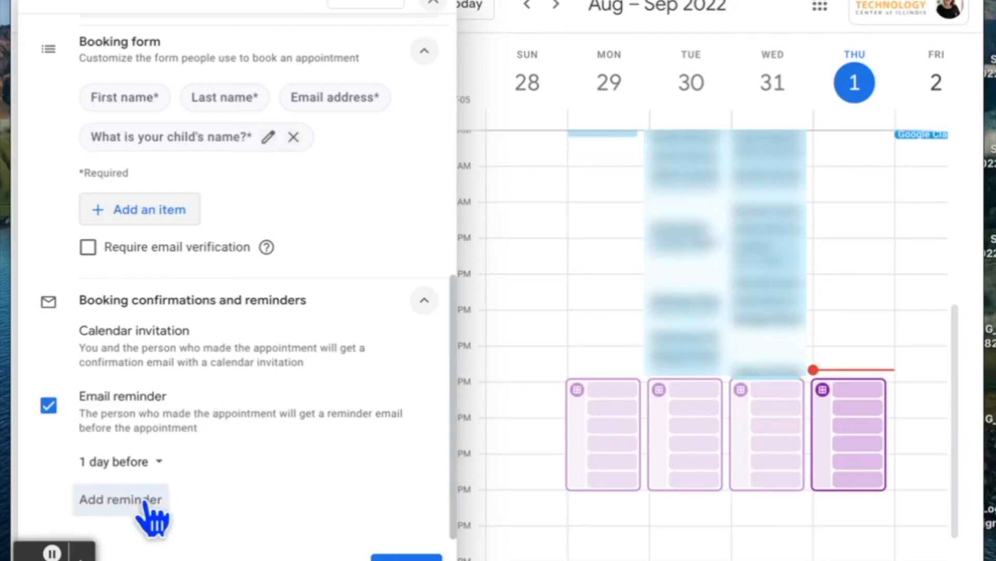
pyautogui.click(152, 516)
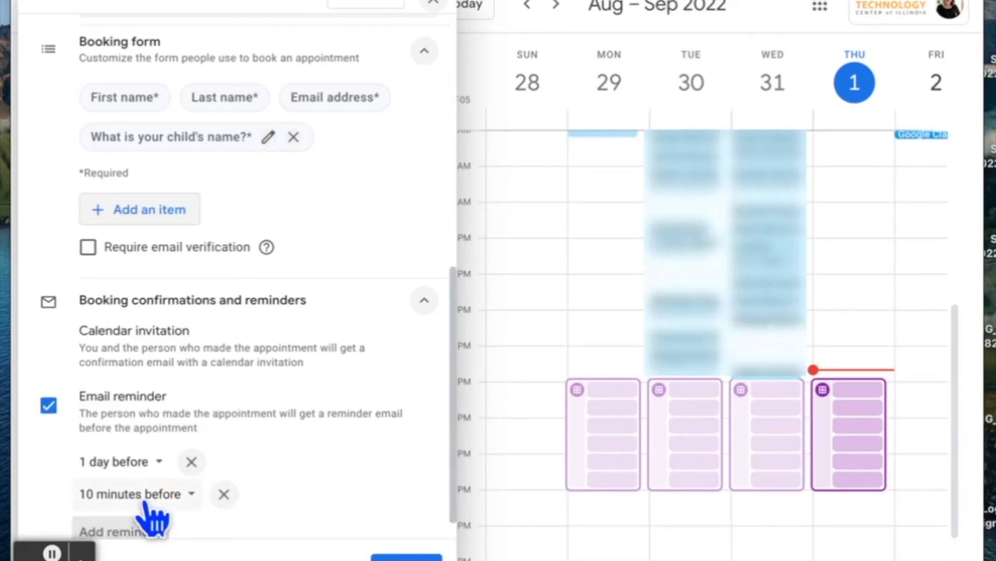
pyautogui.click(191, 494)
pyautogui.click(155, 463)
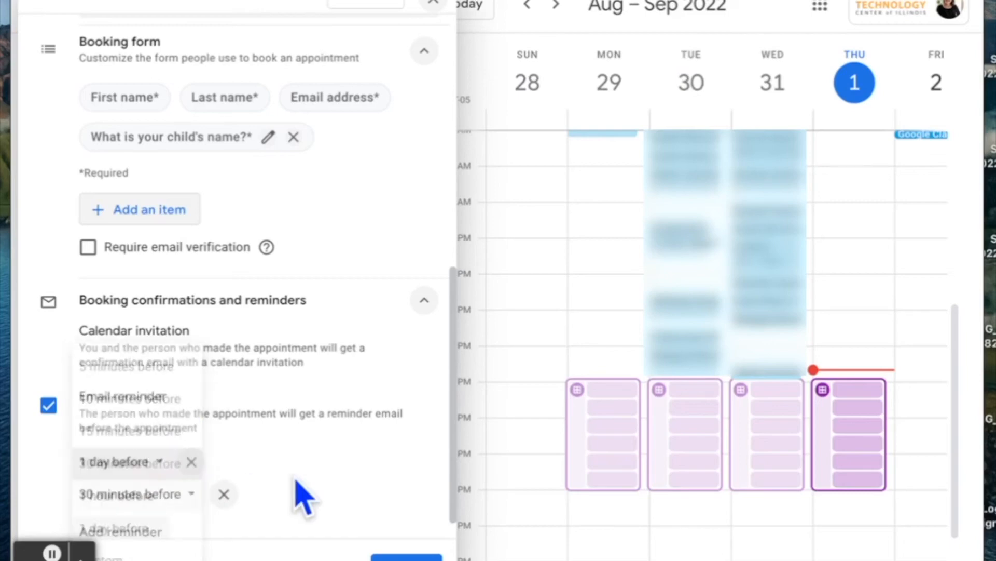
pyautogui.scroll(-1, 351, 478)
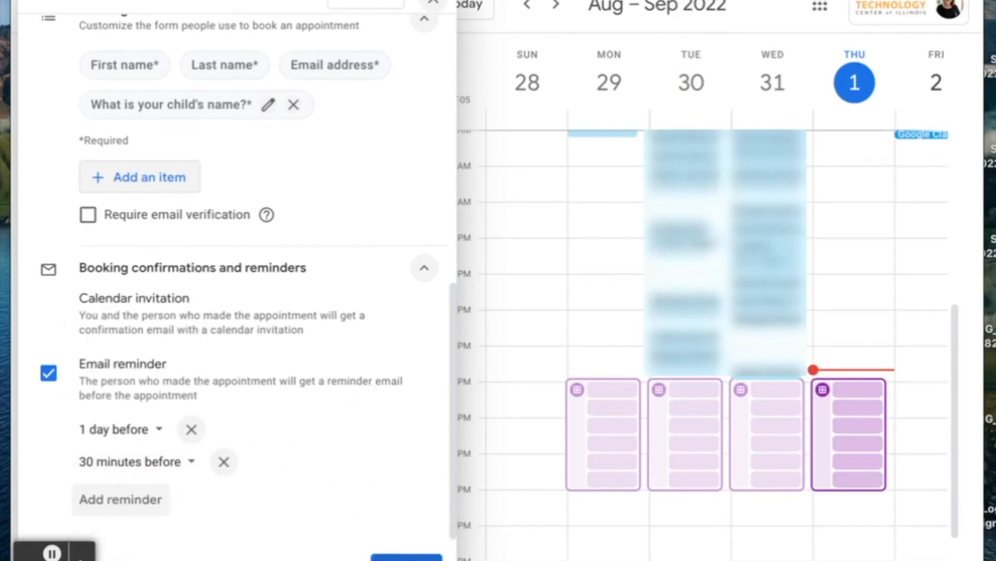
pyautogui.click(407, 557)
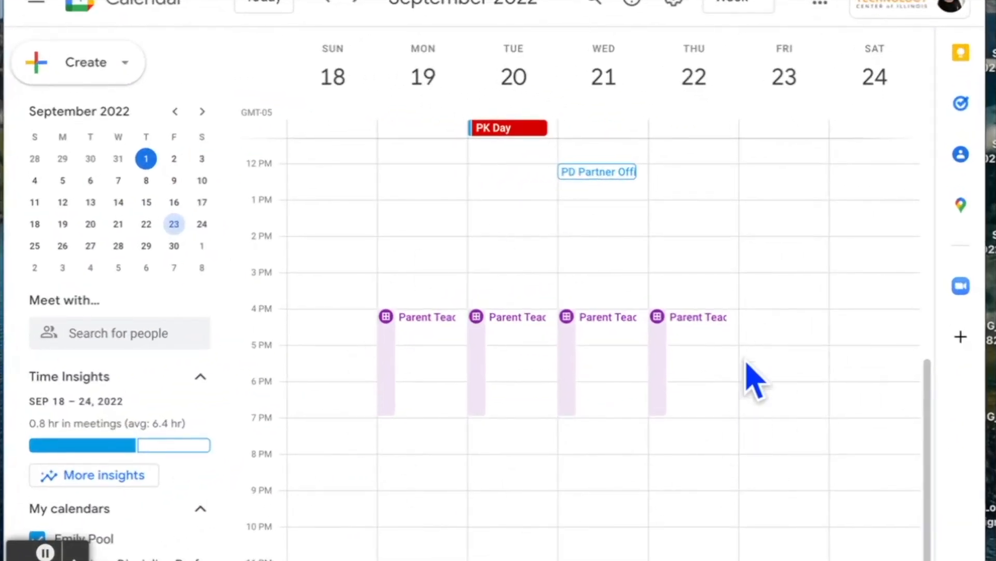
# - Open the details of Monday's Parent Teacher Conferences block in the week view
pyautogui.click(390, 366)
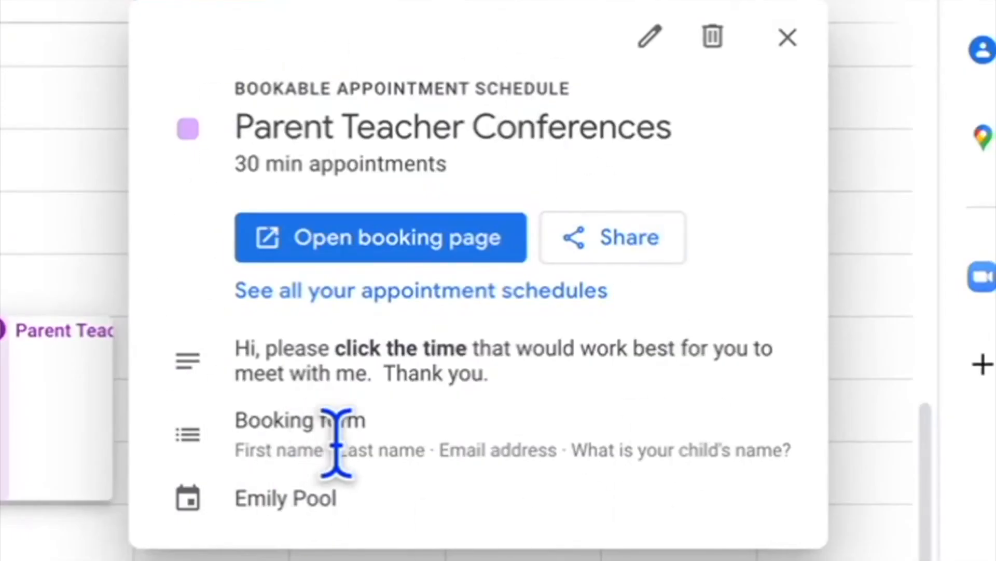
# - Open the public booking page, jump to the week of Sep 26, and bring up its share options
pyautogui.click(382, 243)
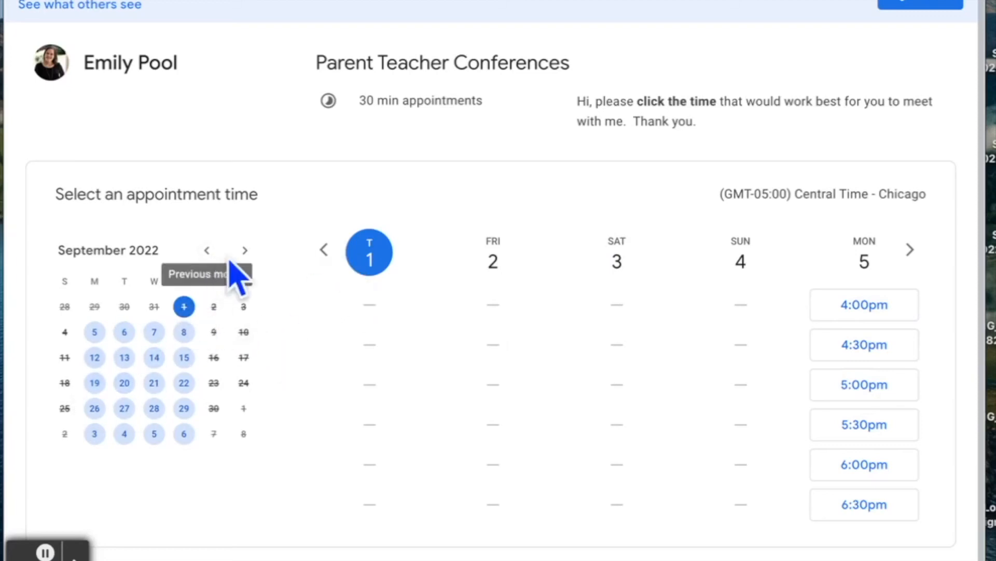
pyautogui.click(103, 407)
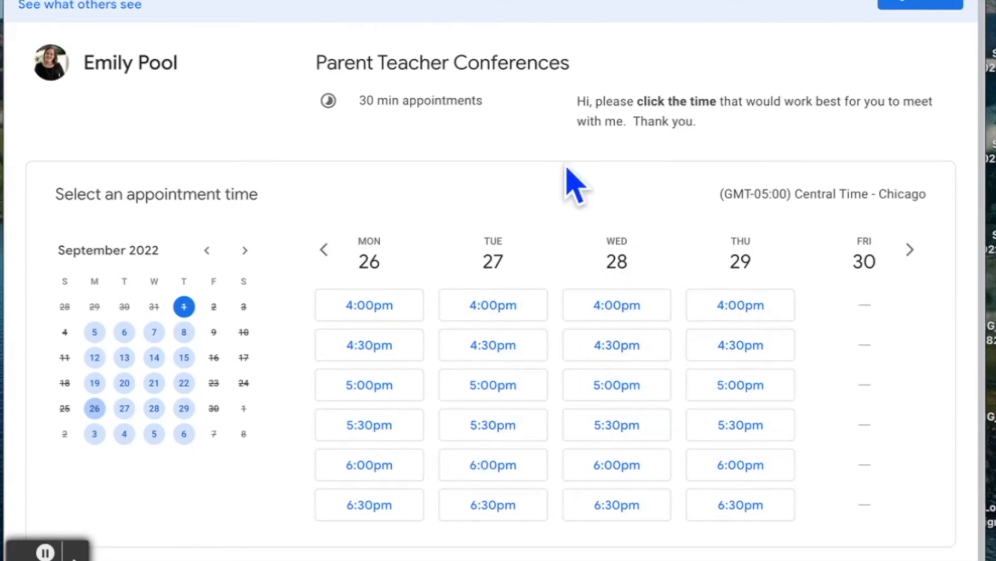
pyautogui.click(912, 8)
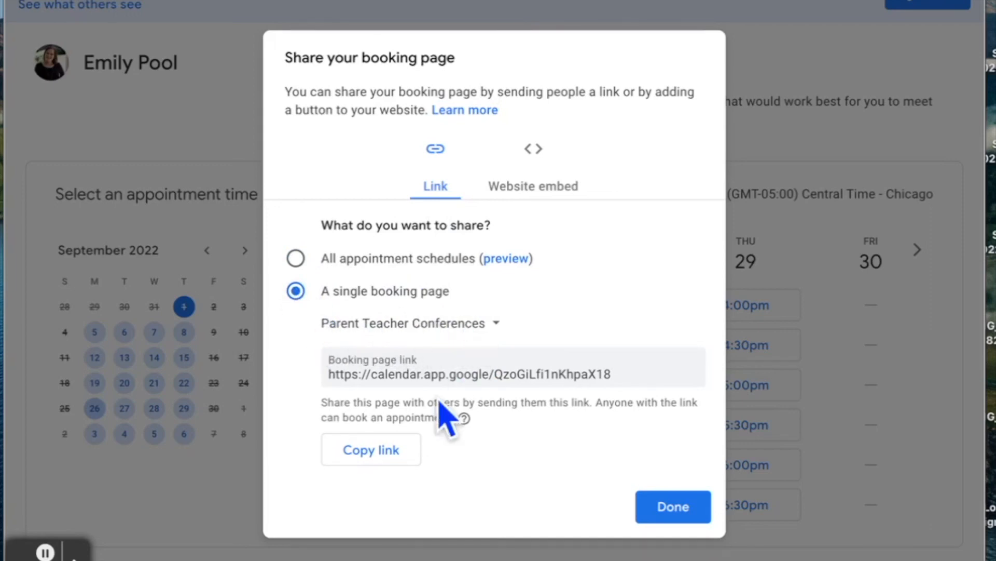
# - Copy the booking page link and load it in a new tab, showing the week of Sep 26
pyautogui.click(397, 451)
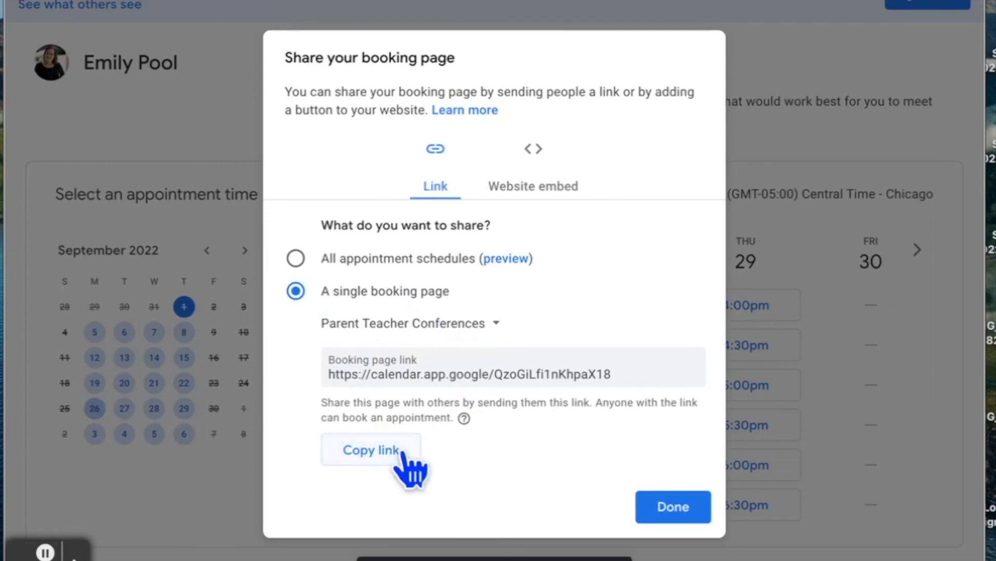
pyautogui.click(662, 506)
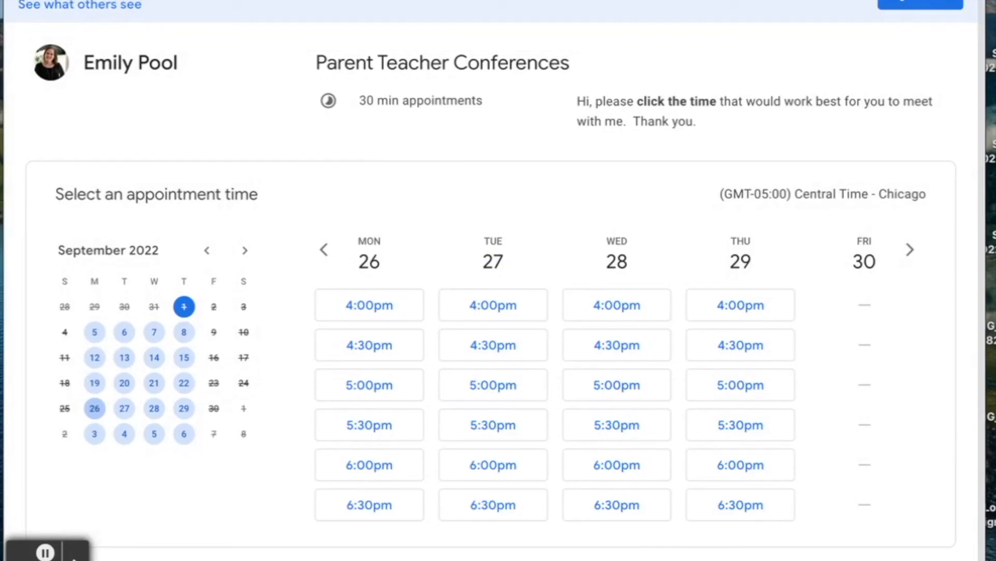
pyautogui.press('super+t')
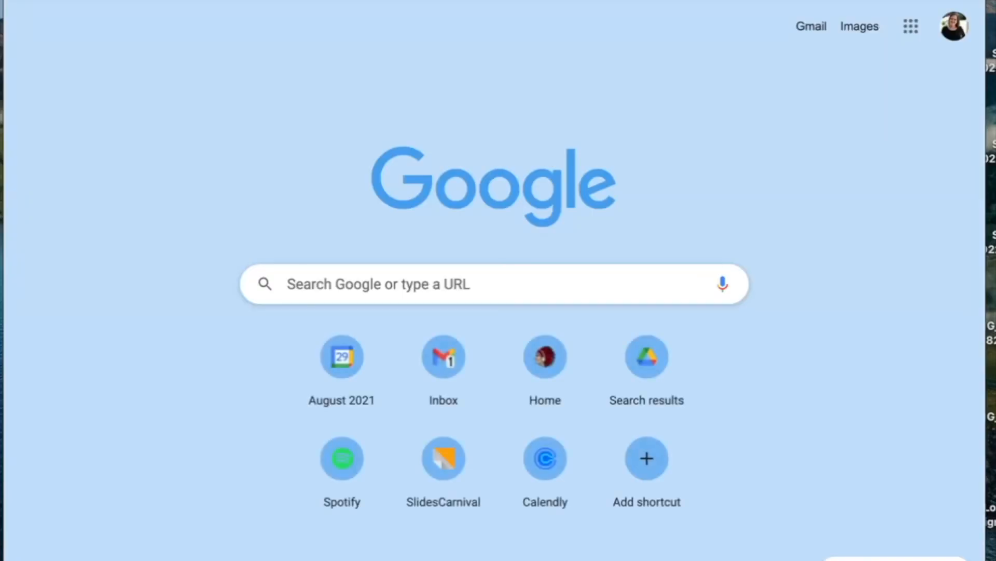
pyautogui.write('https://calendar.app.google/QzoGiLfi1nKhpaX18')
pyautogui.press('Return')
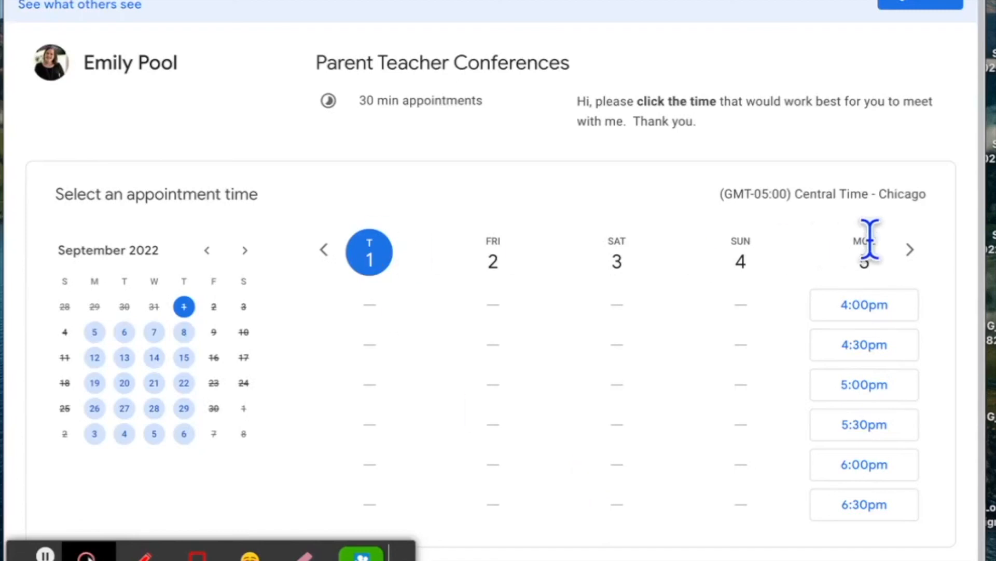
pyautogui.click(910, 251)
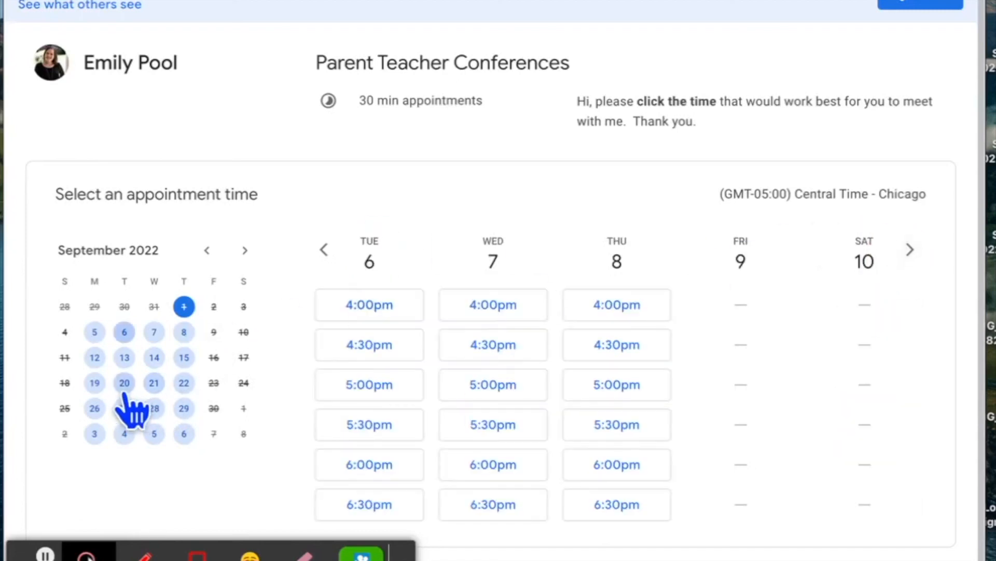
pyautogui.click(94, 408)
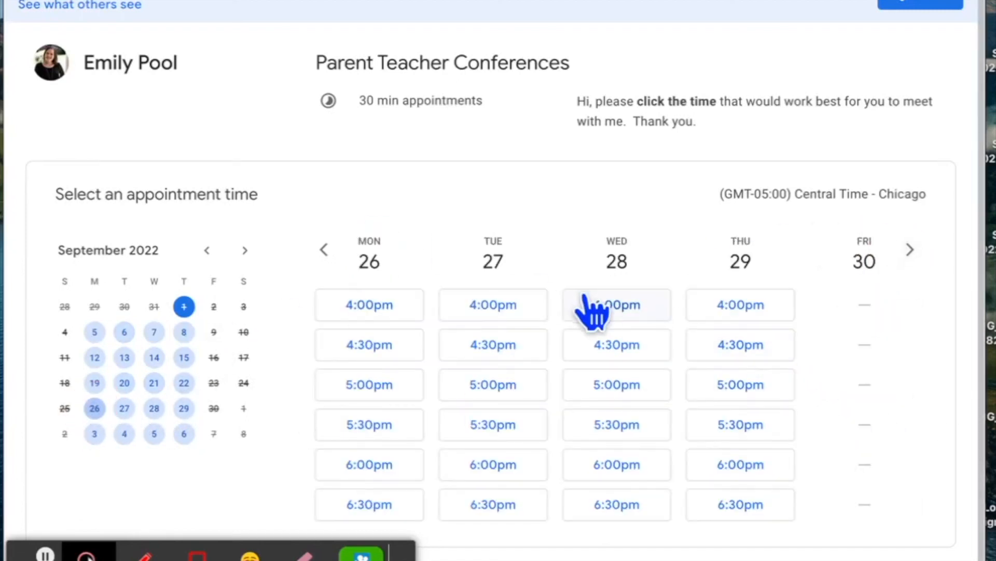